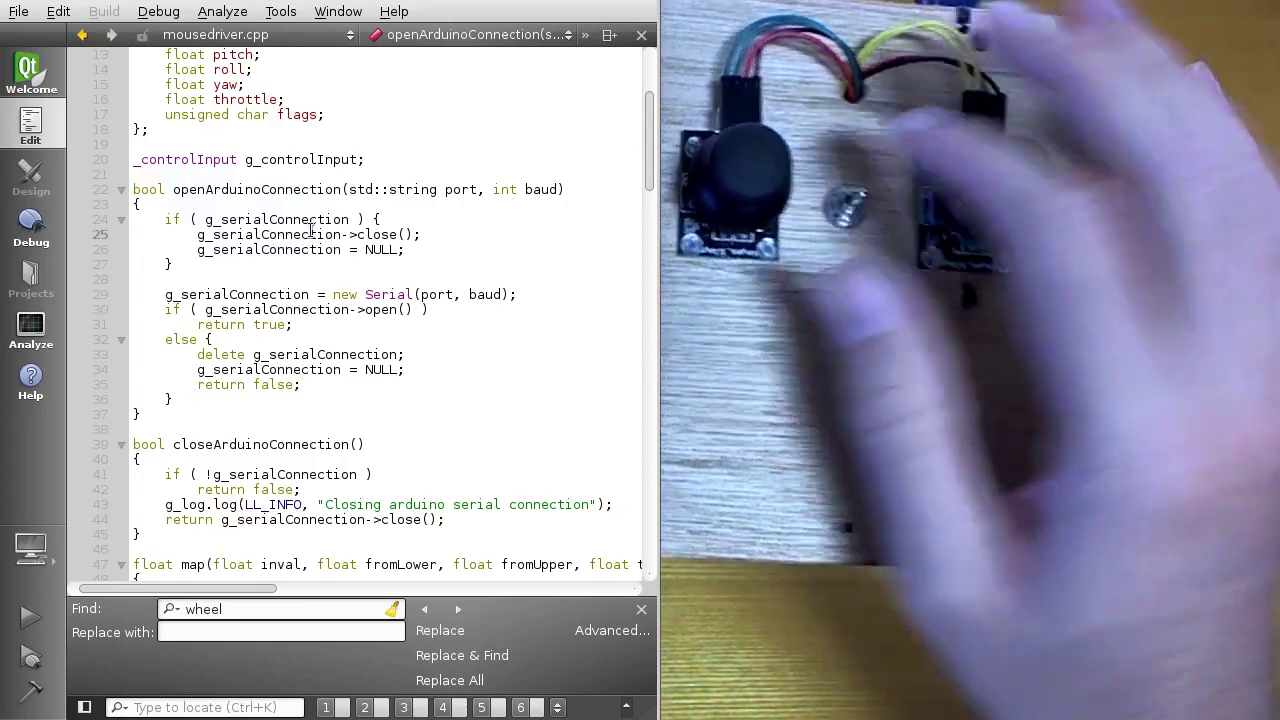
Step: Place the selection start partway through line 25 of openArduinoConnection
left_click(311, 233)
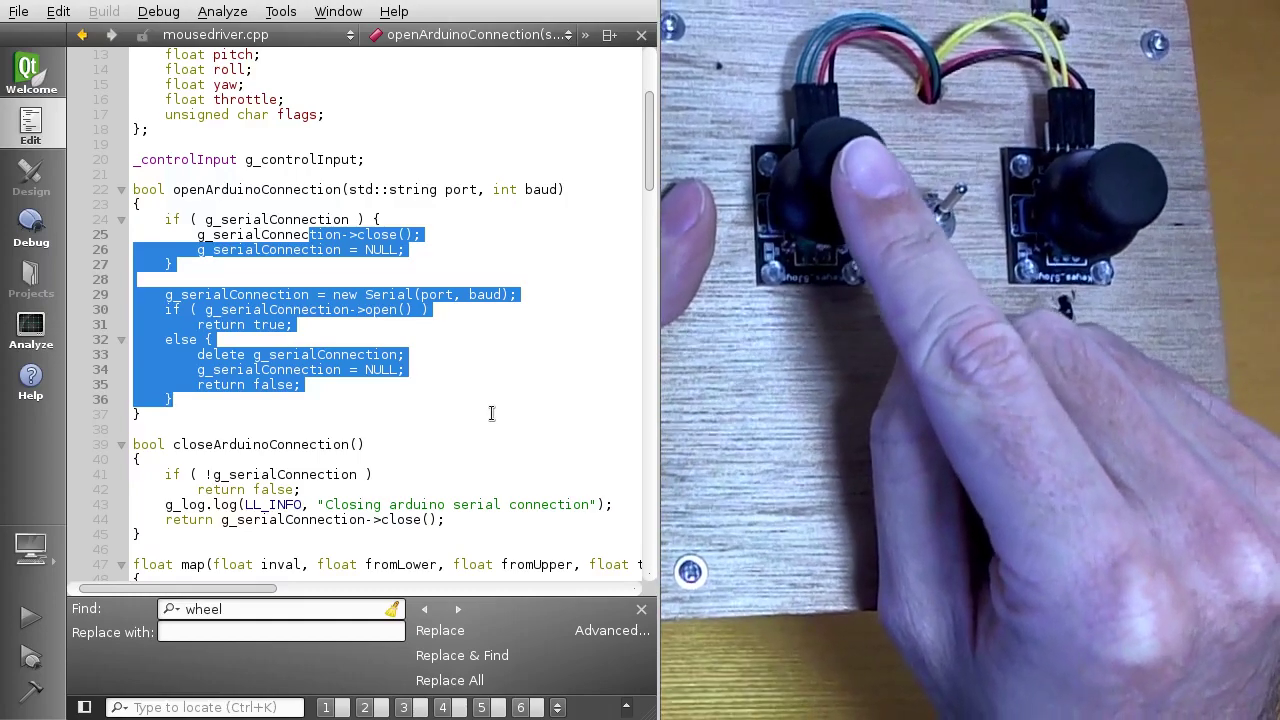
scroll(491, 413, "up", 2)
scroll(491, 413, "up", 2)
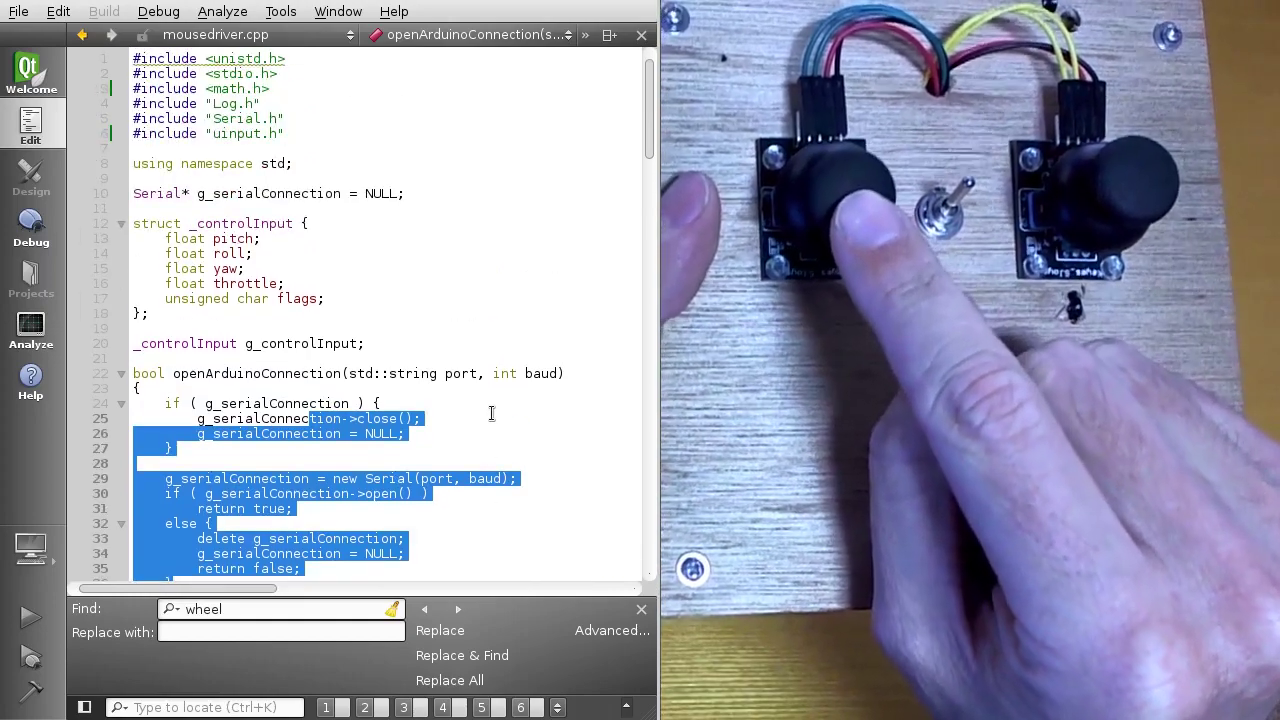
scroll(491, 413, "down", 1)
scroll(491, 413, "down", 9)
scroll(491, 413, "down", 5)
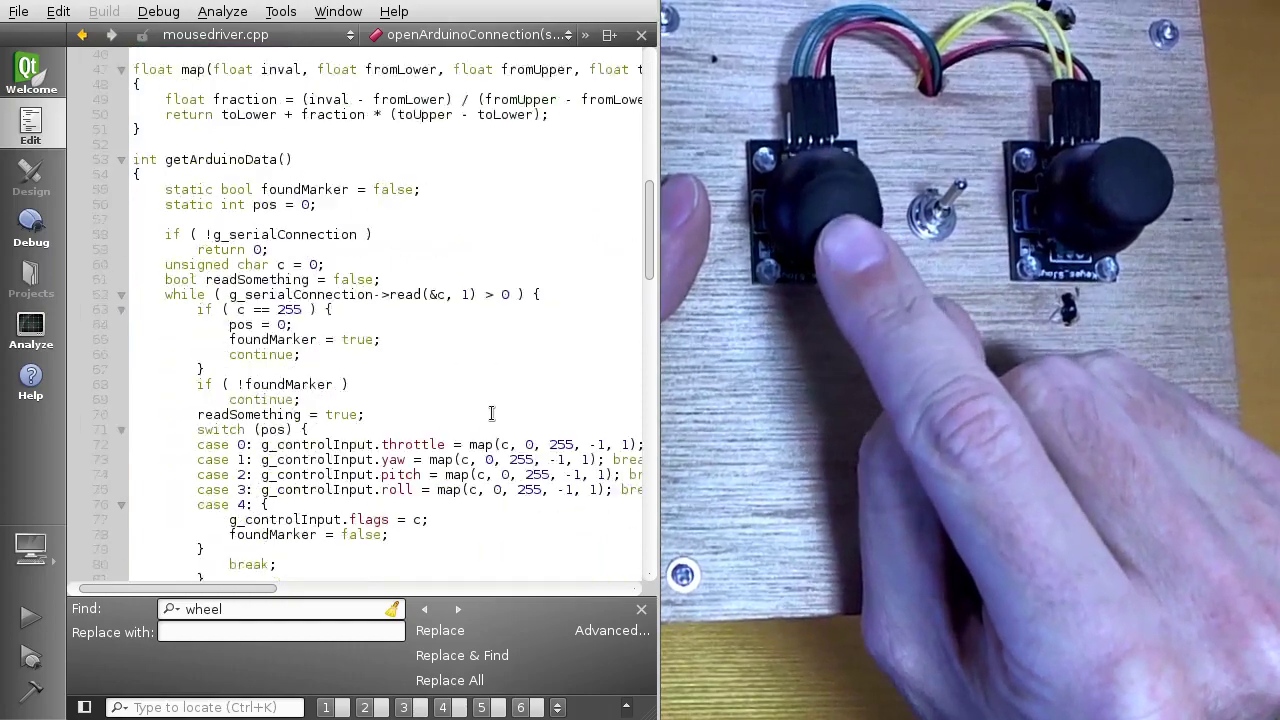
scroll(491, 413, "down", 6)
scroll(491, 413, "down", 10)
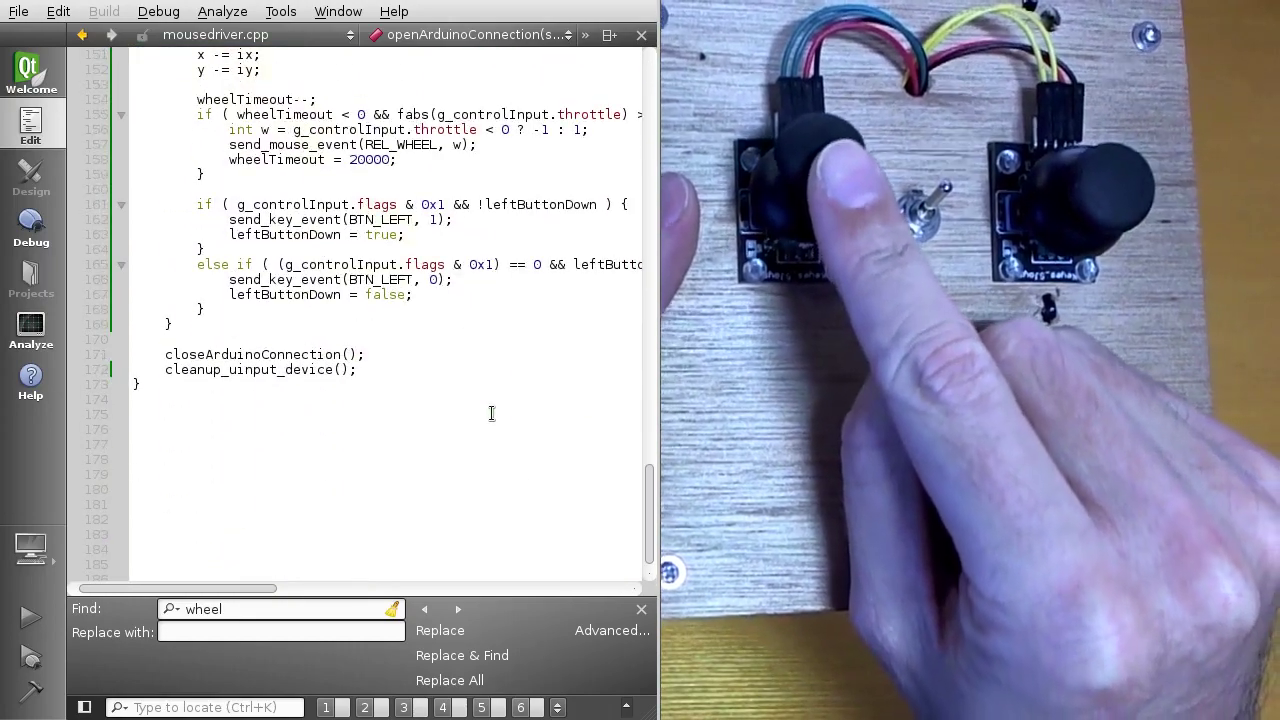
scroll(491, 413, "up", 4)
scroll(491, 413, "up", 6)
scroll(491, 413, "up", 10)
scroll(491, 413, "up", 10)
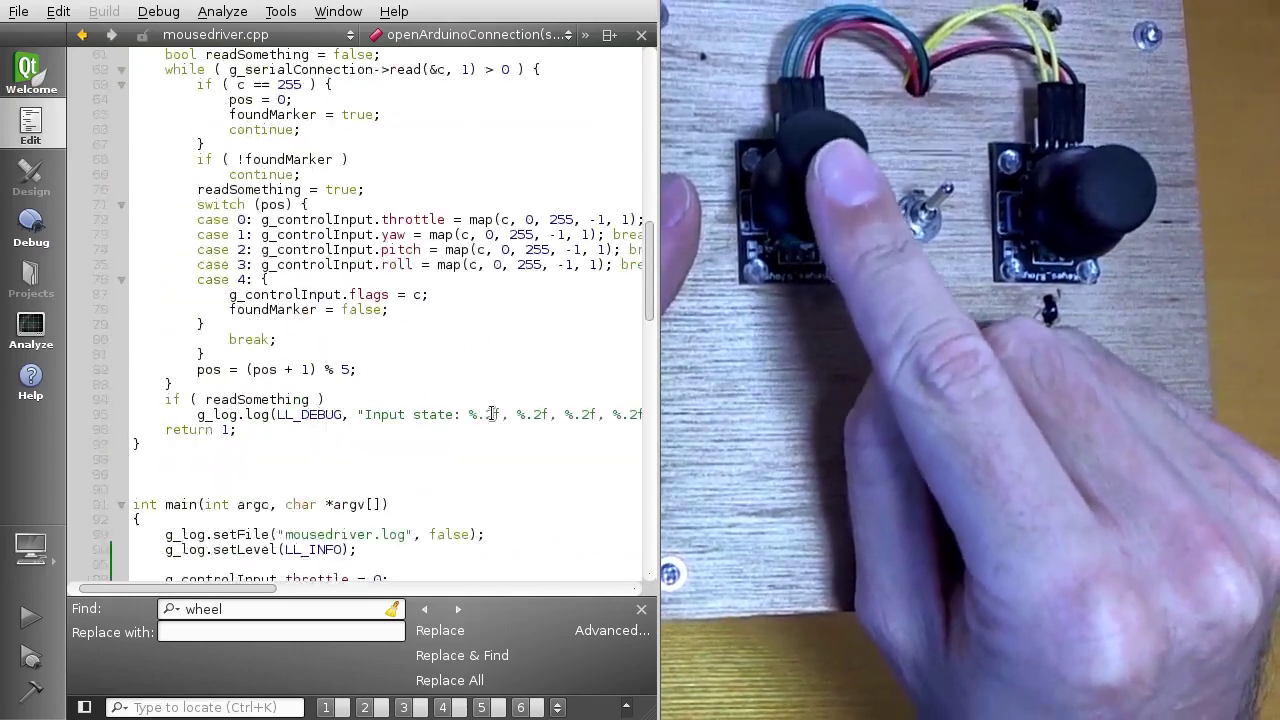
scroll(491, 413, "up", 5)
scroll(491, 413, "up", 6)
scroll(491, 413, "up", 9)
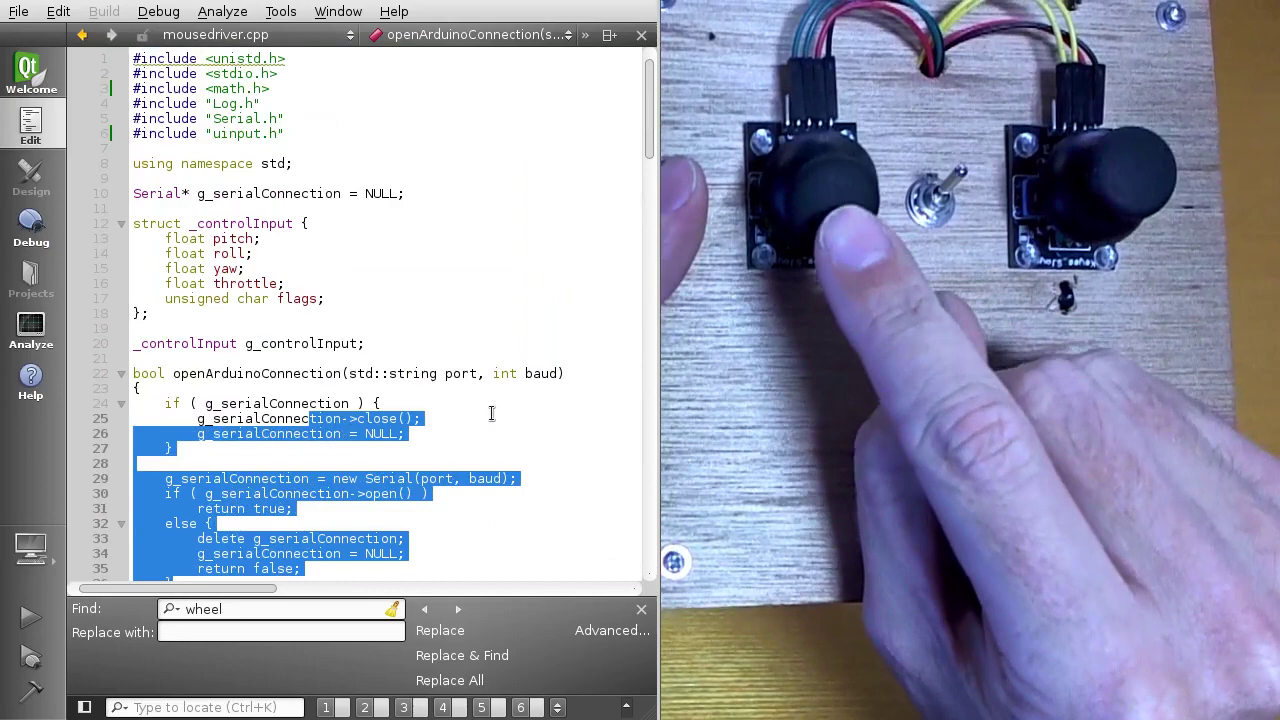
scroll(491, 413, "down", 8)
scroll(491, 413, "down", 4)
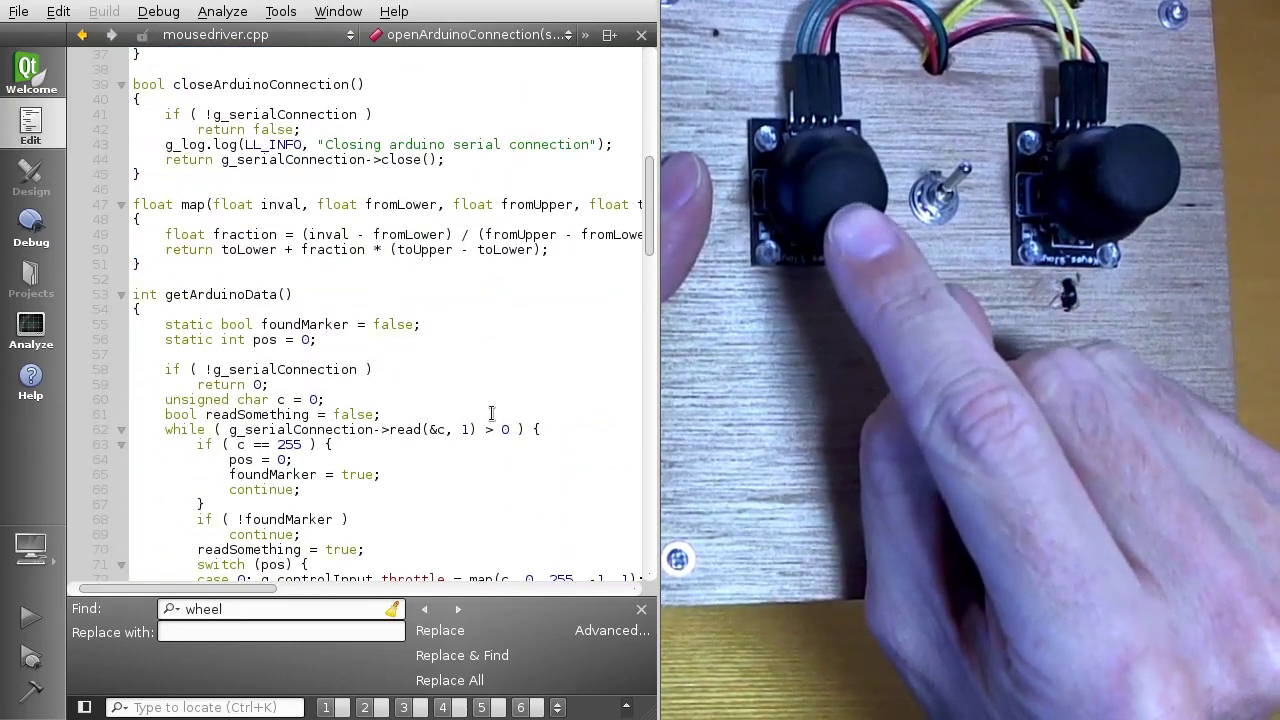
scroll(491, 413, "down", 2)
scroll(491, 413, "down", 18)
scroll(491, 413, "down", 3)
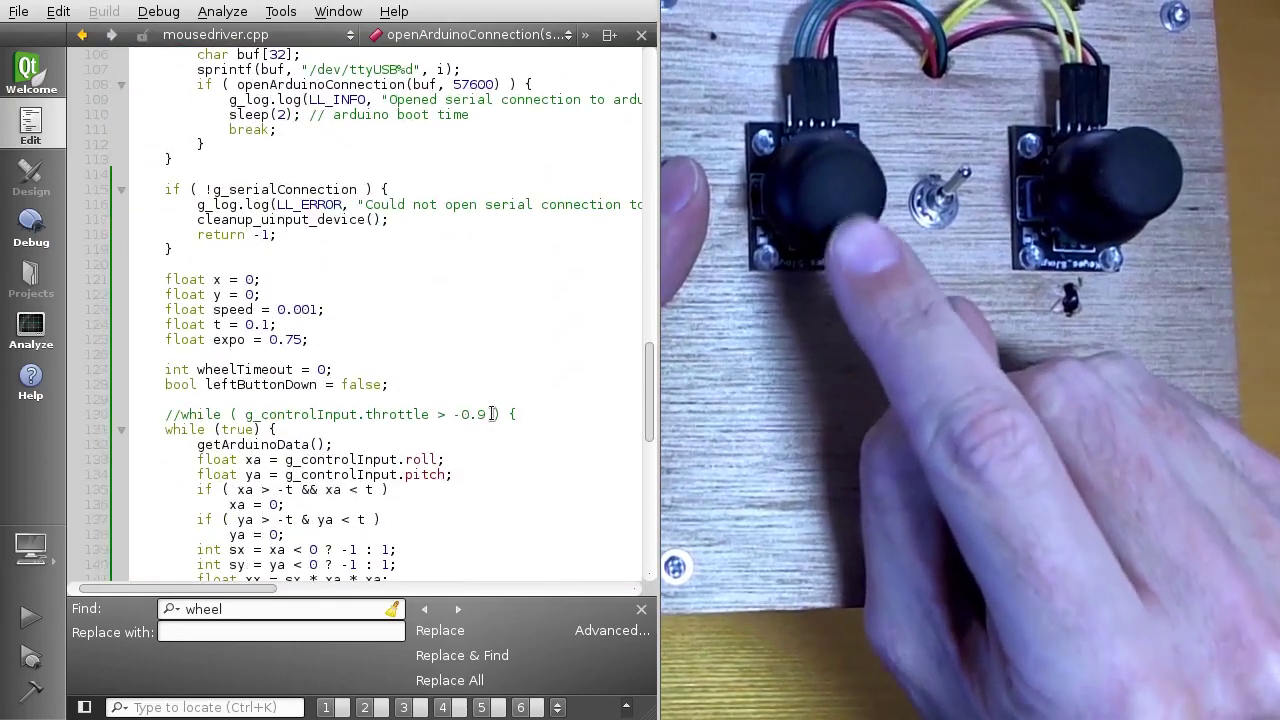
scroll(491, 413, "up", 2)
scroll(491, 413, "up", 17)
scroll(491, 413, "up", 14)
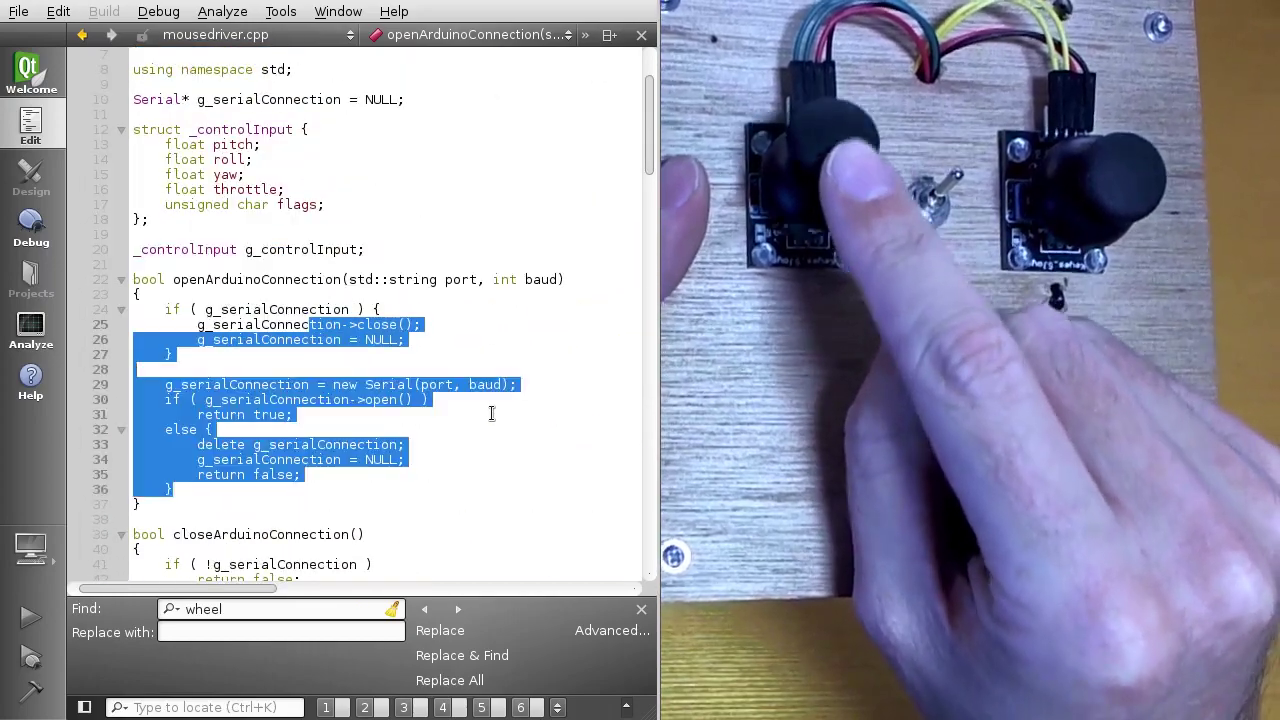